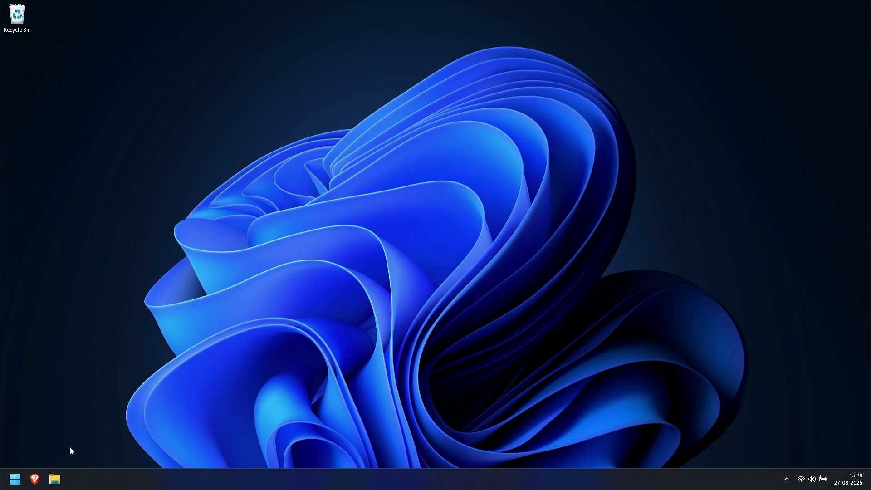
Launch Brave, load intel.com, and reach the Download Center from Intel's Support menu.
{"action": "left_click", "coordinate": [36, 476]}
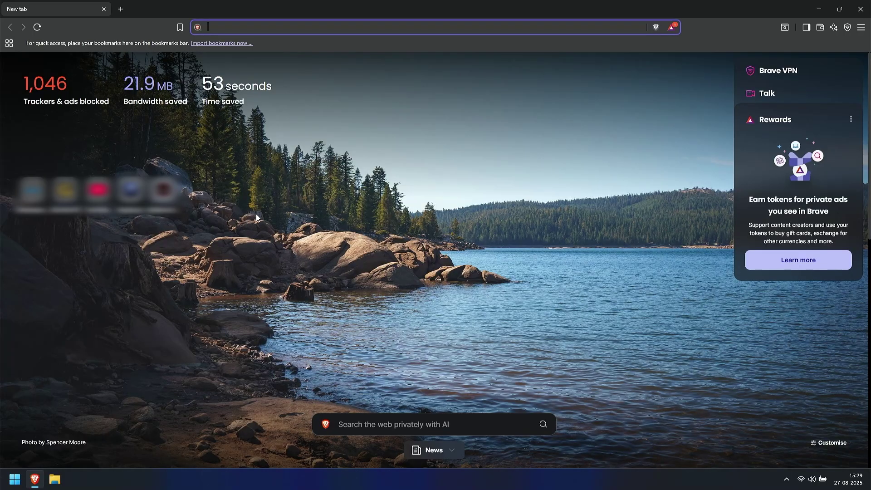
{"action": "type", "text": "intel"}
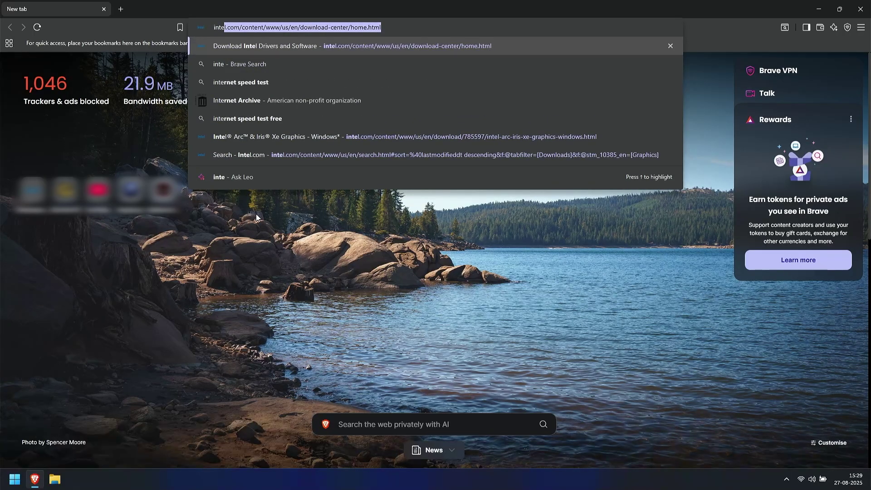
{"action": "type", "text": ".com"}
{"action": "key", "text": "Delete"}
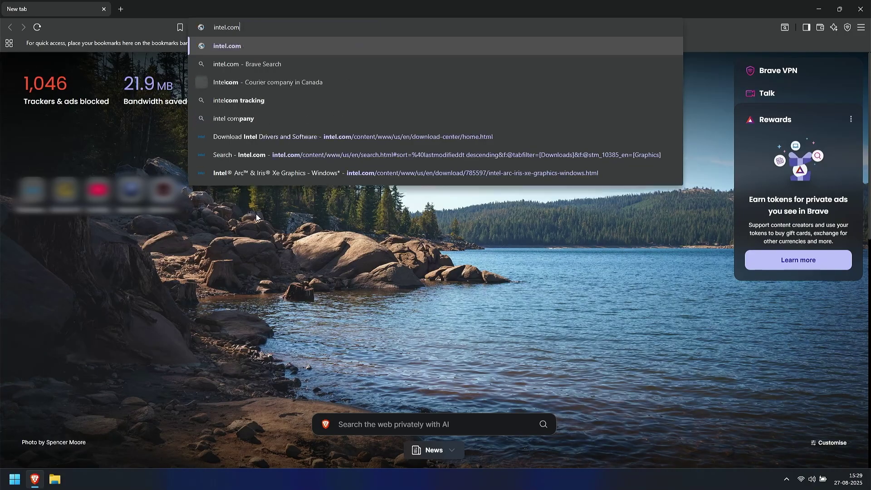
{"action": "key", "text": "Return"}
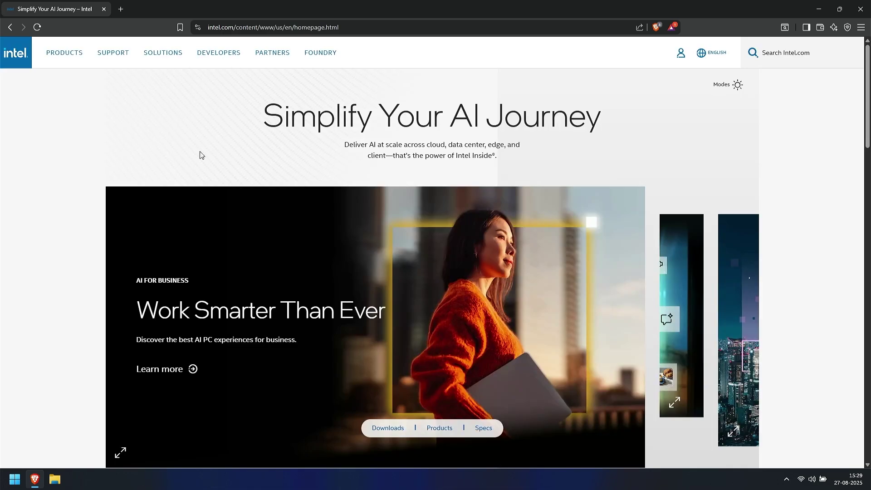
{"action": "left_click", "coordinate": [112, 52]}
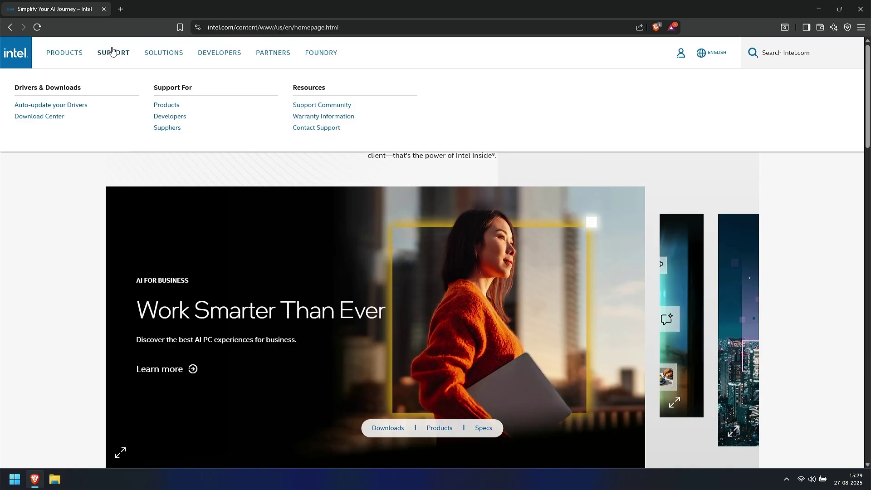
{"action": "left_click", "coordinate": [37, 118]}
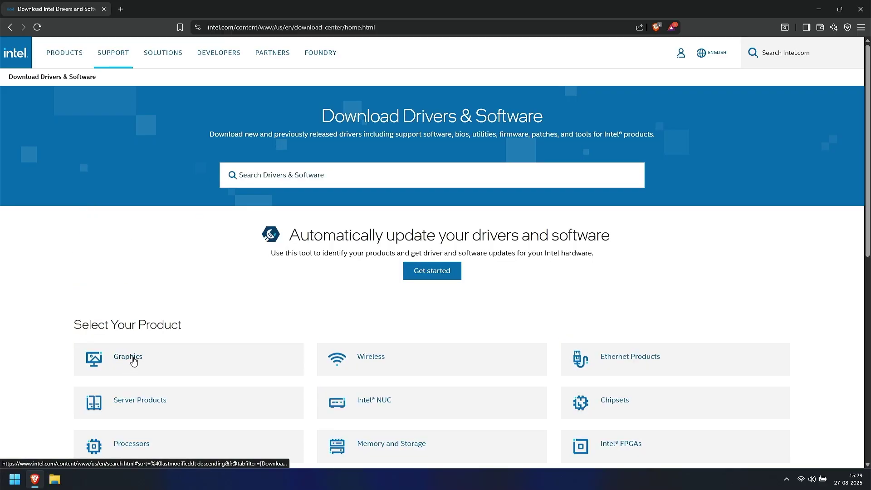
List the Graphics product downloads, topped by Intel Arc & Iris Xe Graphics - Windows.
{"action": "left_click", "coordinate": [131, 359]}
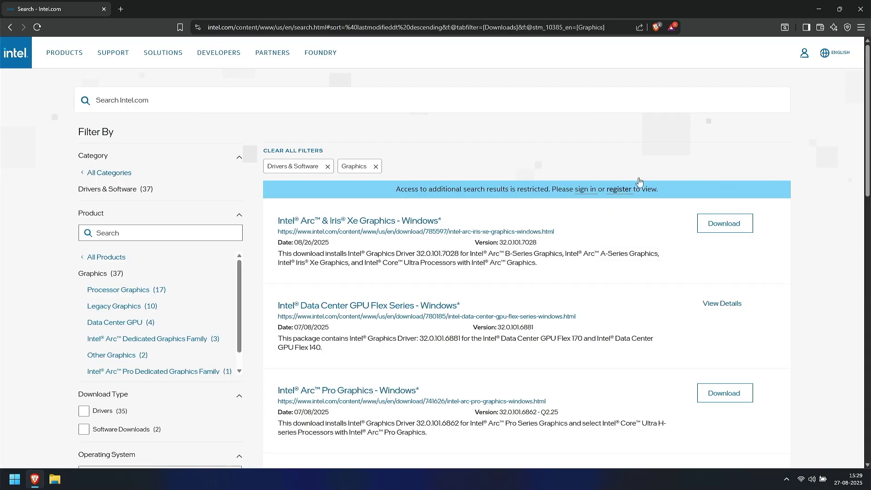
{"action": "scroll", "coordinate": [387, 302], "scroll_direction": "down", "scroll_amount": 2}
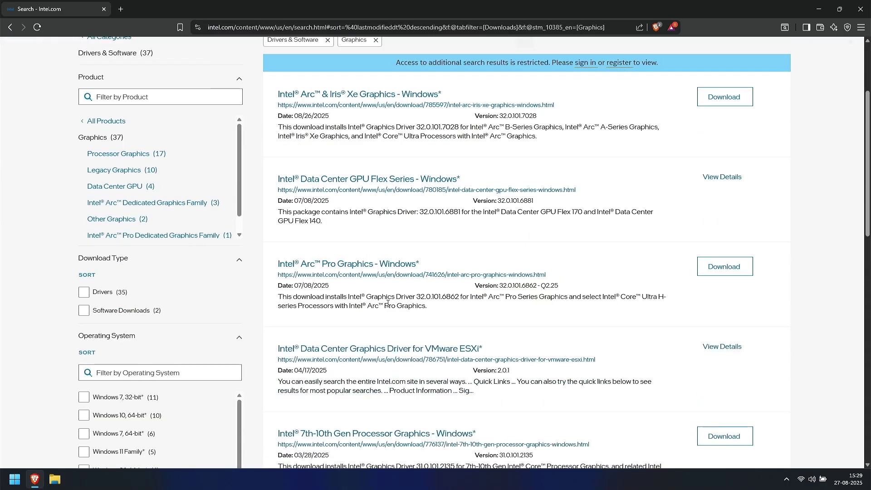
{"action": "scroll", "coordinate": [392, 304], "scroll_direction": "down", "scroll_amount": 2}
{"action": "scroll", "coordinate": [398, 308], "scroll_direction": "down", "scroll_amount": 4}
{"action": "scroll", "coordinate": [405, 311], "scroll_direction": "up", "scroll_amount": 3}
{"action": "scroll", "coordinate": [404, 311], "scroll_direction": "up", "scroll_amount": 5}
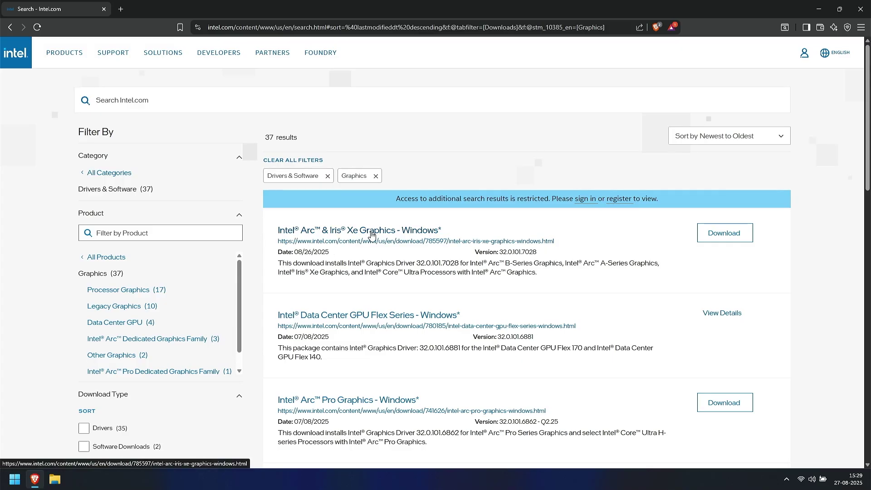
Save the Intel Arc & Iris Xe Graphics driver installer to the Desktop and show the downloads list.
{"action": "left_click", "coordinate": [720, 234]}
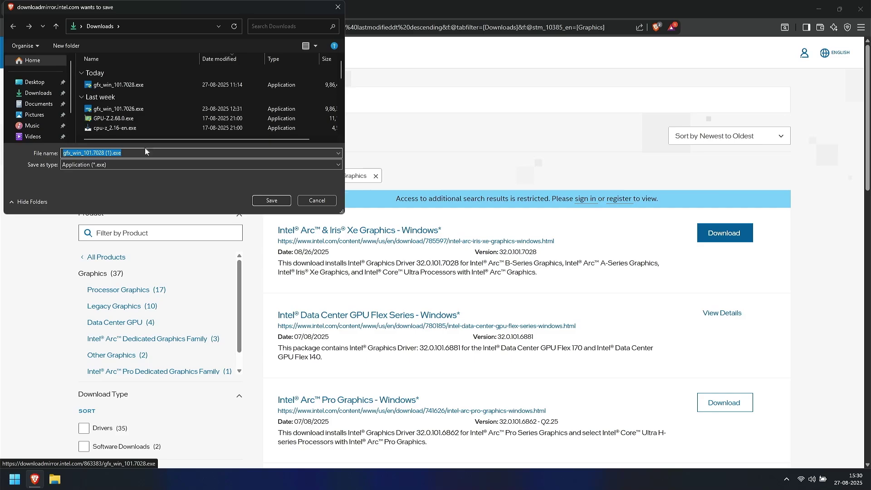
{"action": "left_click", "coordinate": [34, 82]}
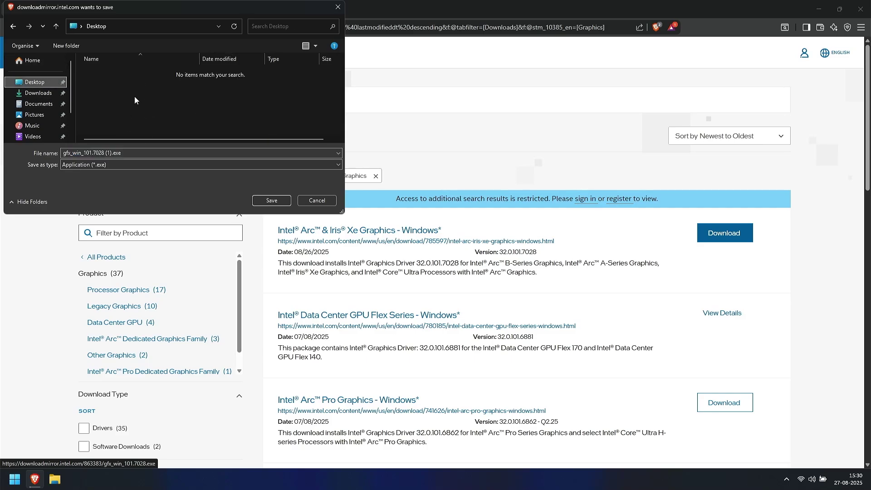
{"action": "left_click", "coordinate": [280, 201]}
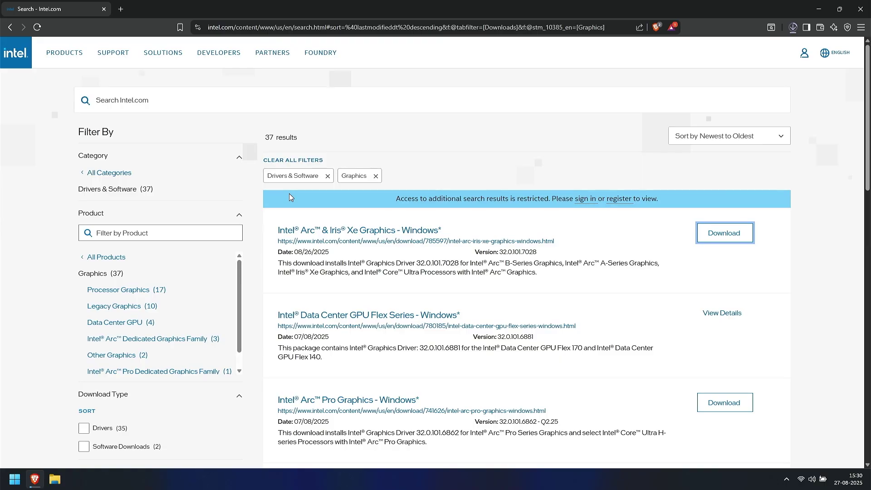
{"action": "key", "text": "ctrl+j"}
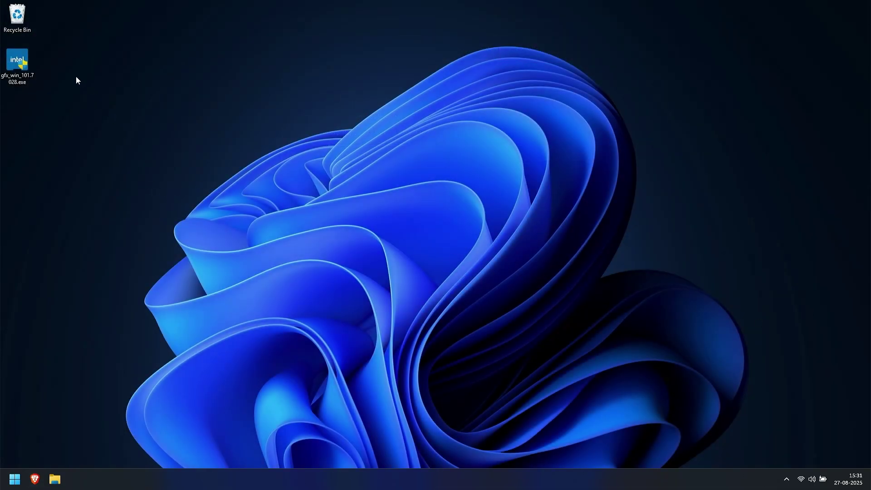
Run the desktop gfx_win installer as administrator, allowing it through User Account Control.
{"action": "left_click_drag", "start_coordinate": [15, 85], "coordinate": [20, 81]}
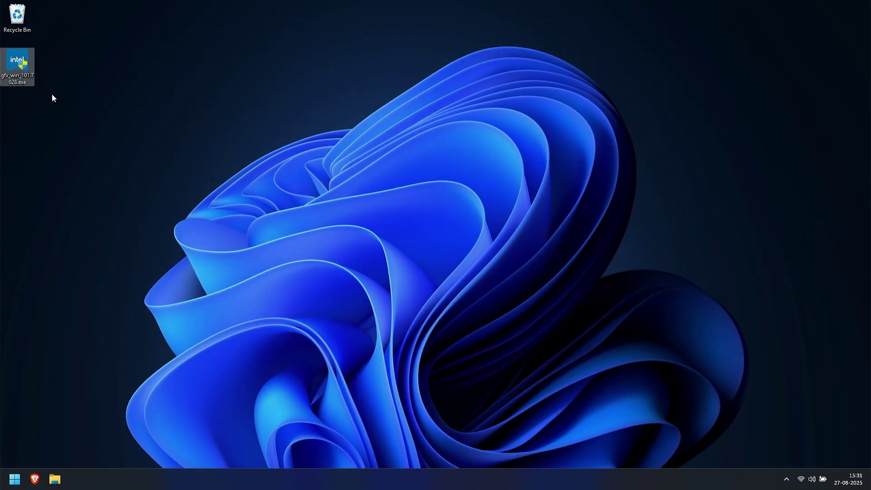
{"action": "left_click", "coordinate": [52, 94]}
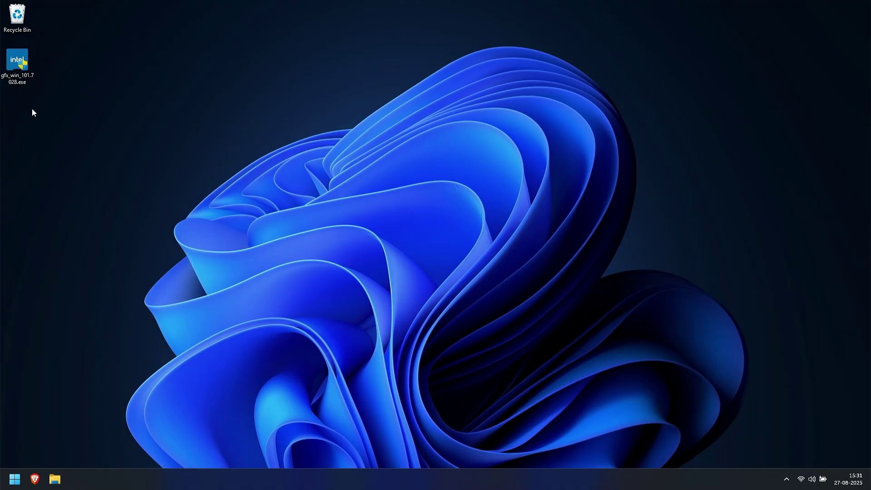
{"action": "right_click", "coordinate": [21, 60]}
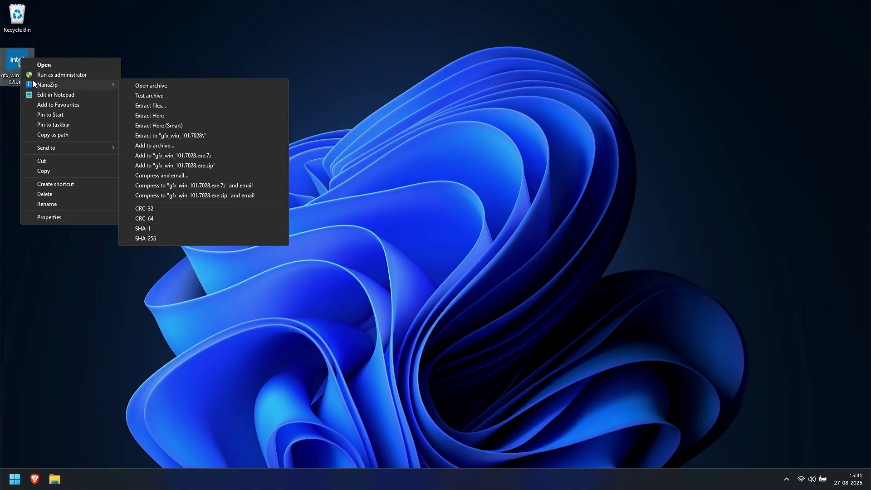
{"action": "left_click", "coordinate": [62, 73]}
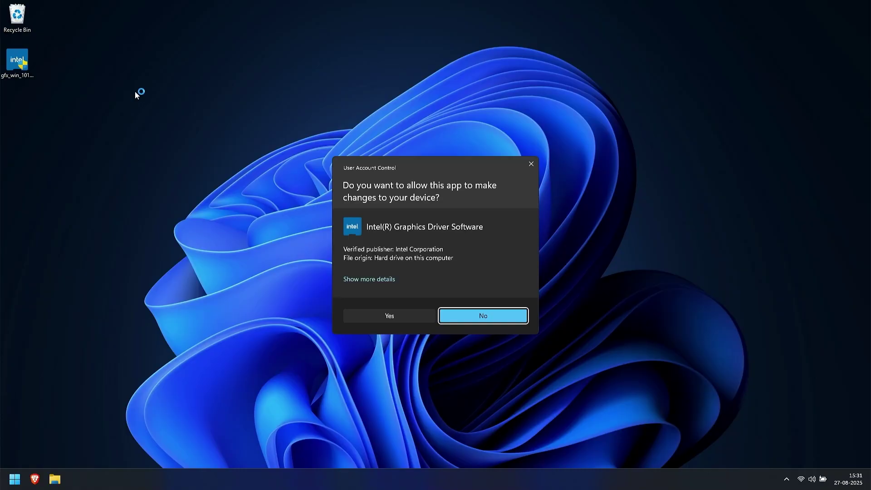
{"action": "left_click", "coordinate": [365, 320]}
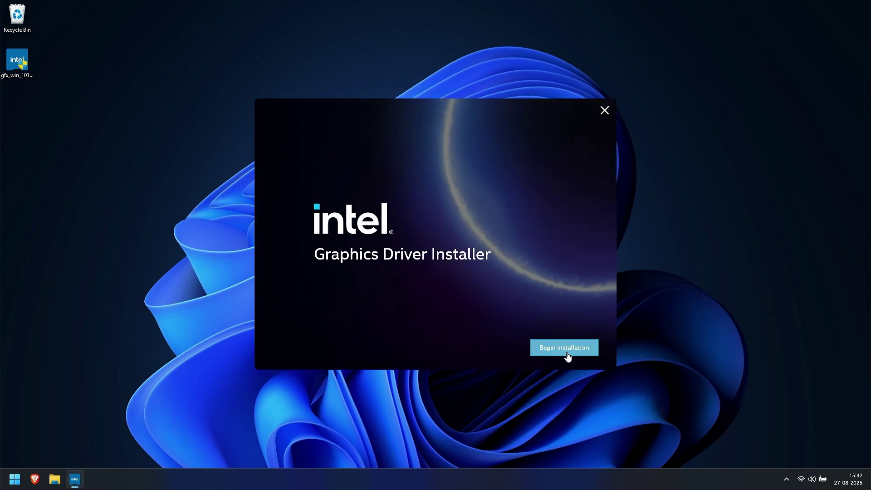
Begin installation, accept the license agreement, and choose Customize to show the component checklist.
{"action": "left_click", "coordinate": [566, 349]}
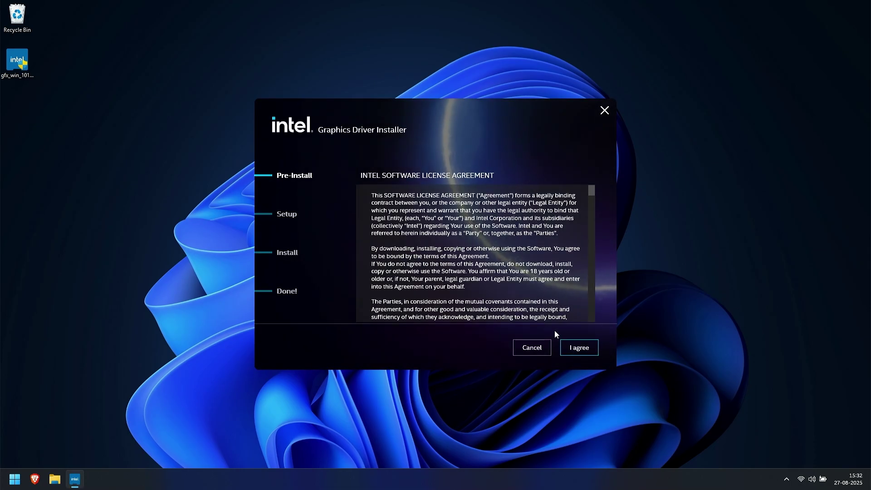
{"action": "left_click", "coordinate": [579, 354]}
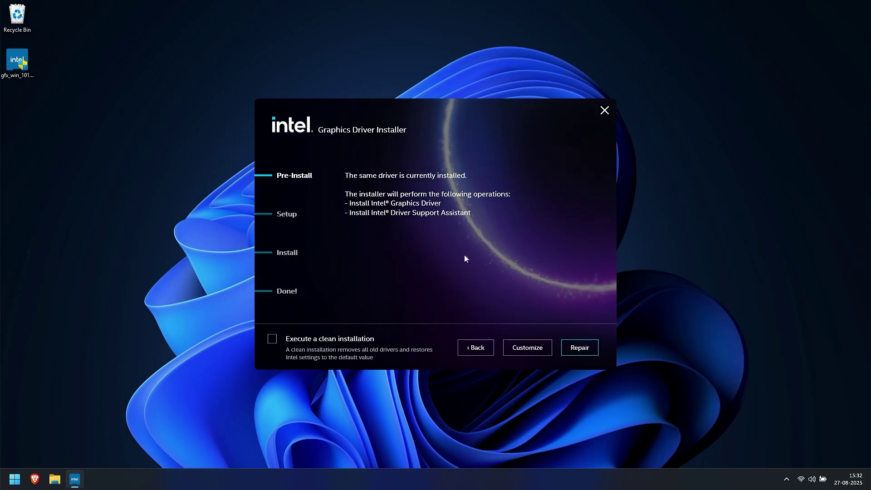
{"action": "left_click", "coordinate": [585, 358]}
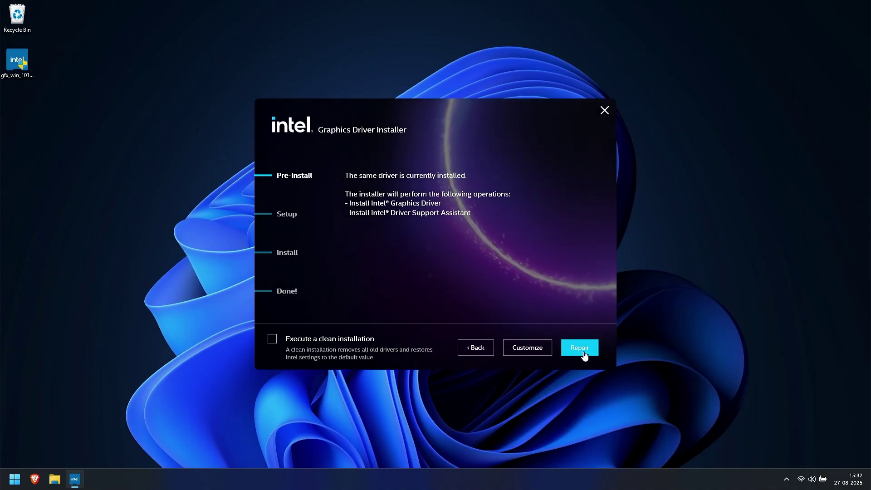
Exclude Intel Driver Support Assistant, enable clean installation, and install until Installation complete appears.
{"action": "left_click", "coordinate": [512, 351]}
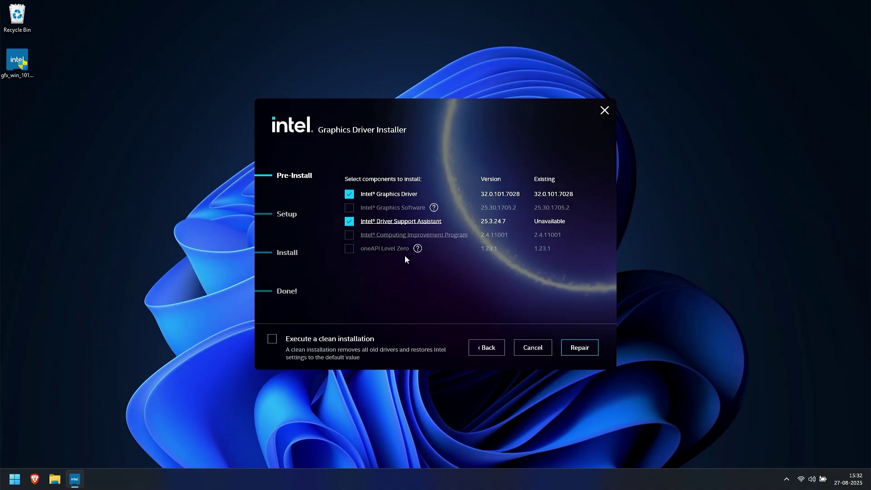
{"action": "left_click", "coordinate": [350, 221]}
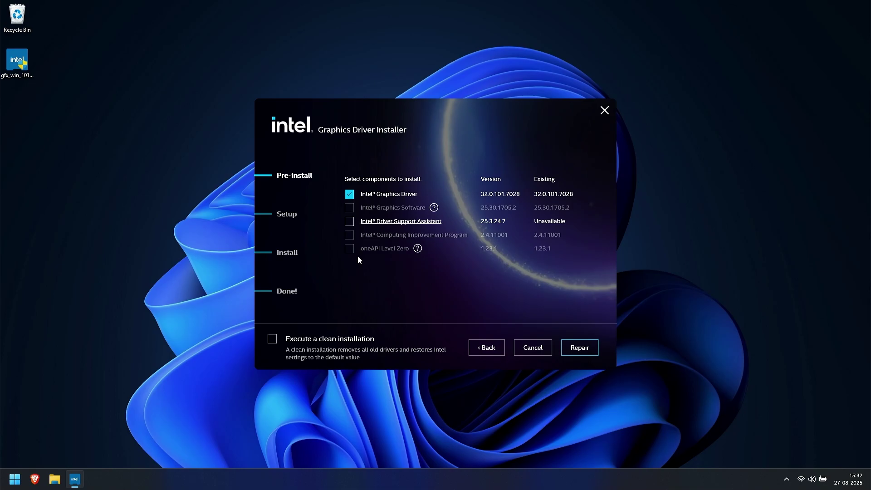
{"action": "left_click", "coordinate": [272, 339]}
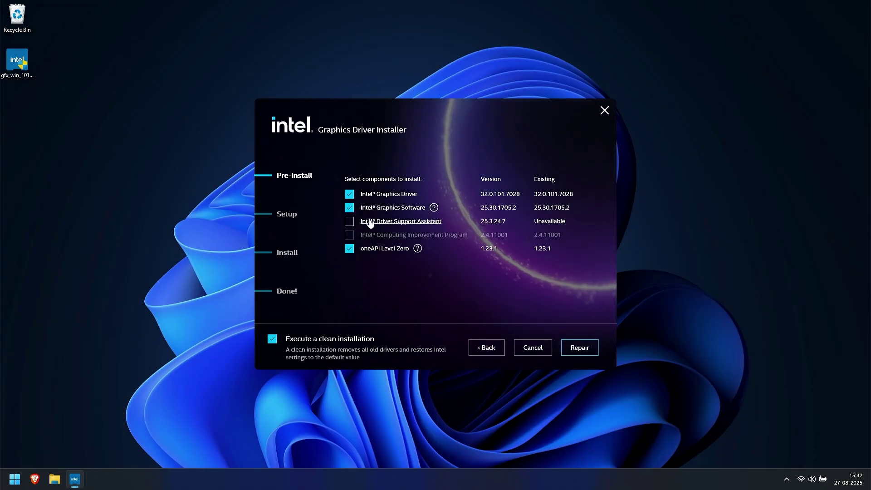
{"action": "left_click", "coordinate": [577, 349]}
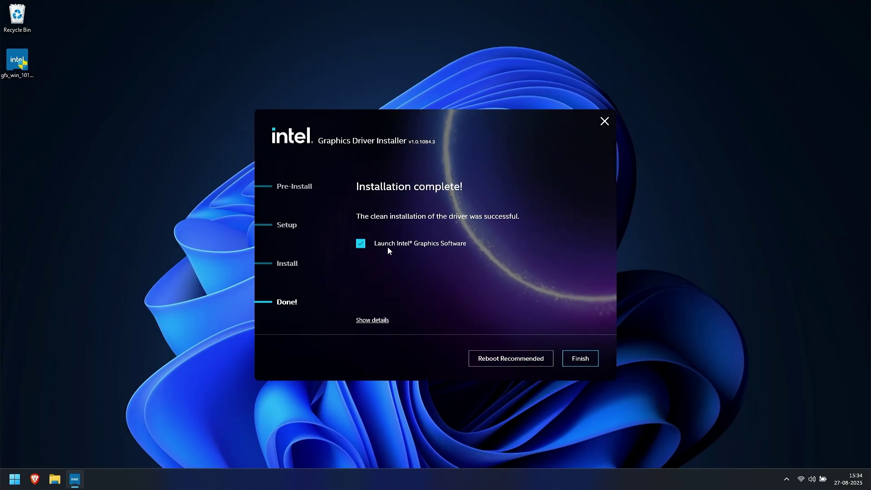
Turn off Launch Intel Graphics Software and restart via Reboot Recommended.
{"action": "left_click", "coordinate": [361, 246]}
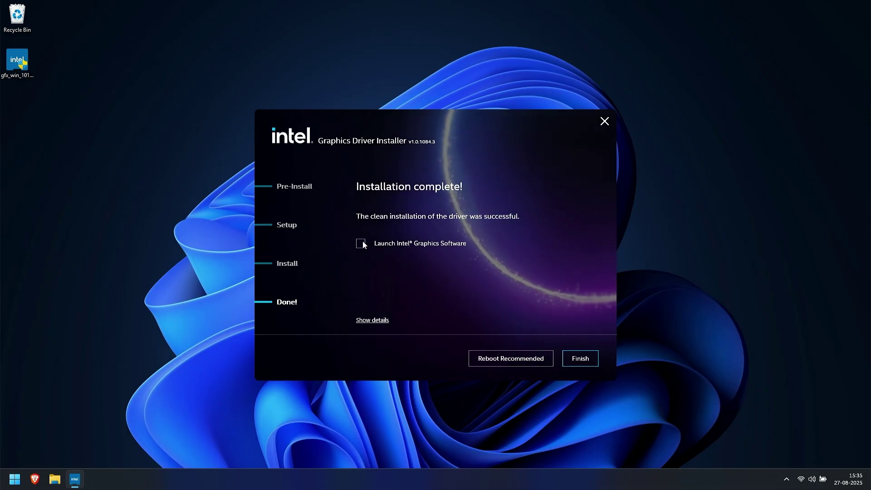
{"action": "left_click", "coordinate": [507, 361]}
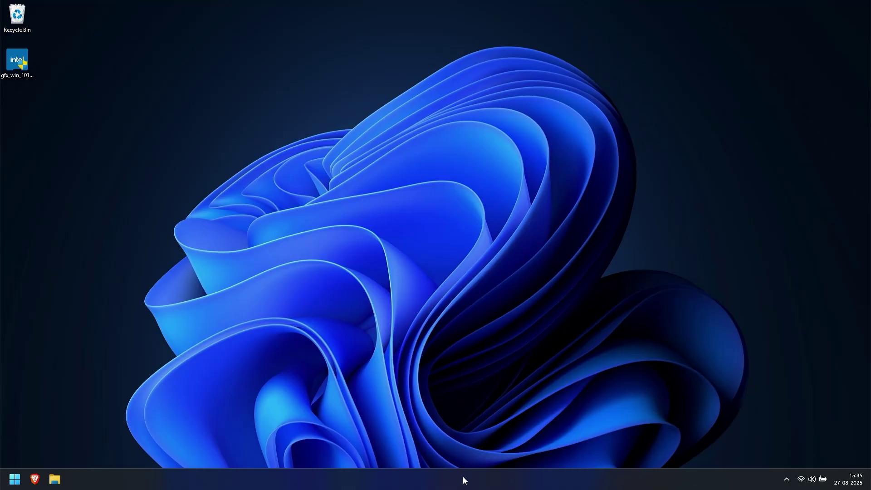
Open Task Manager maximized on Performance, showing Intel Iris Xe Graphics driver 32.0.101.7028.
{"action": "right_click", "coordinate": [432, 481]}
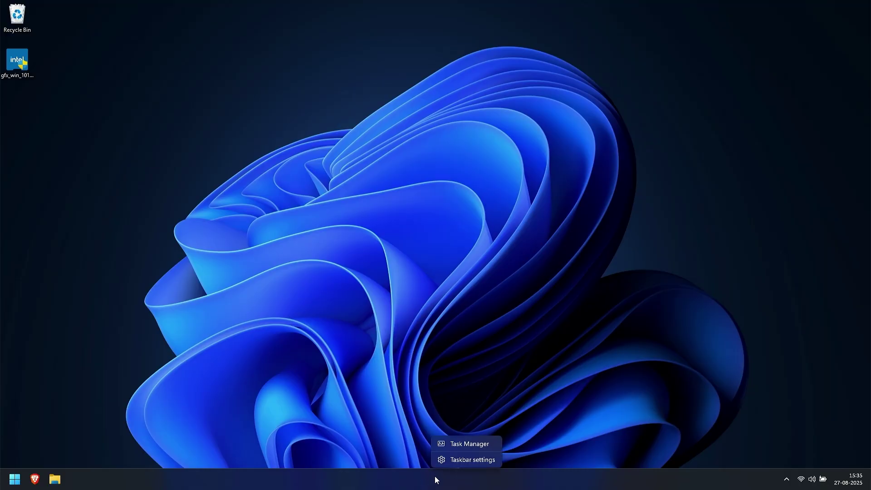
{"action": "left_click", "coordinate": [464, 447]}
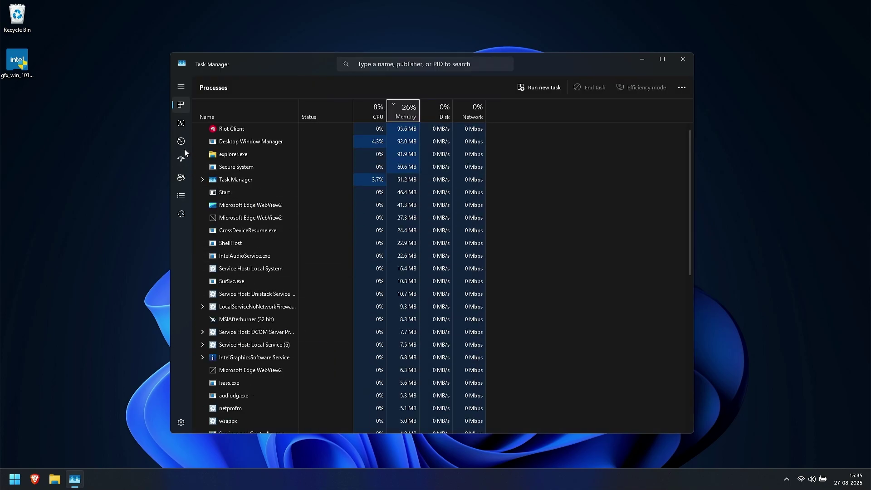
{"action": "left_click", "coordinate": [182, 87]}
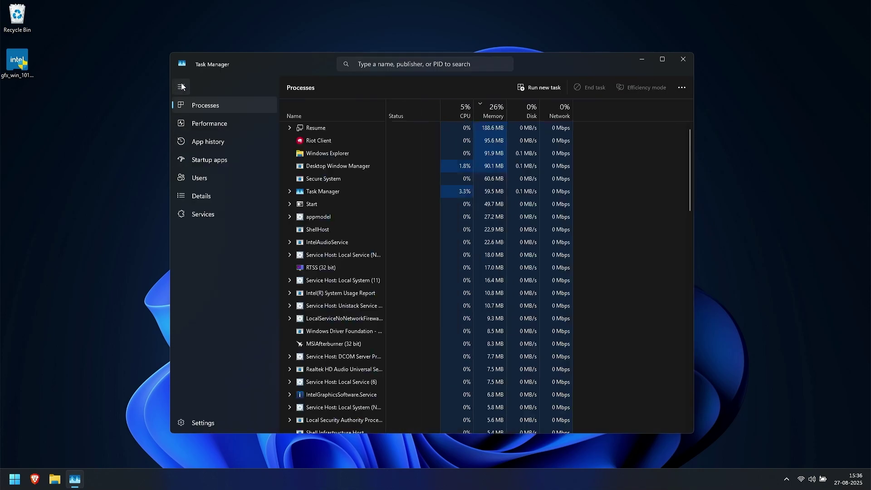
{"action": "left_click", "coordinate": [202, 127]}
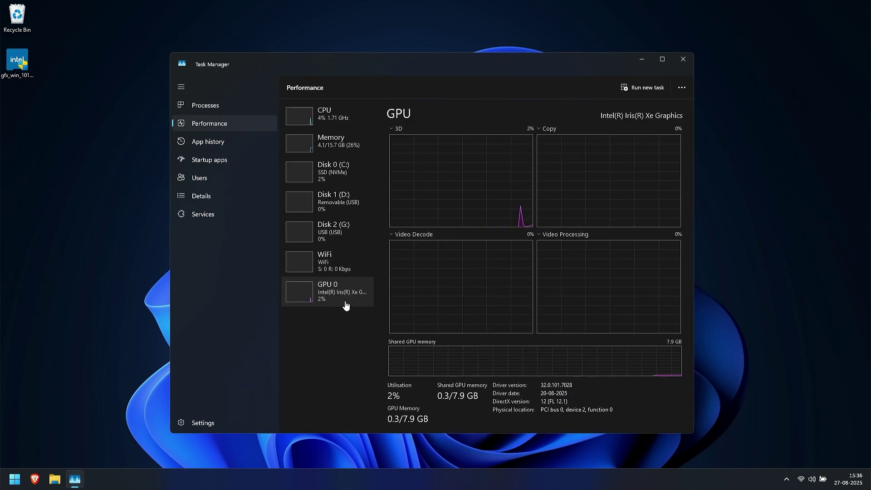
{"action": "left_click", "coordinate": [663, 59]}
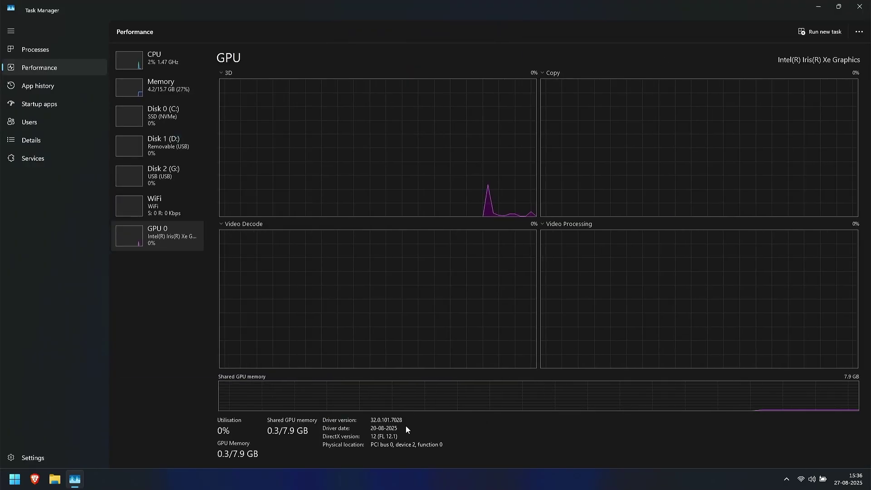